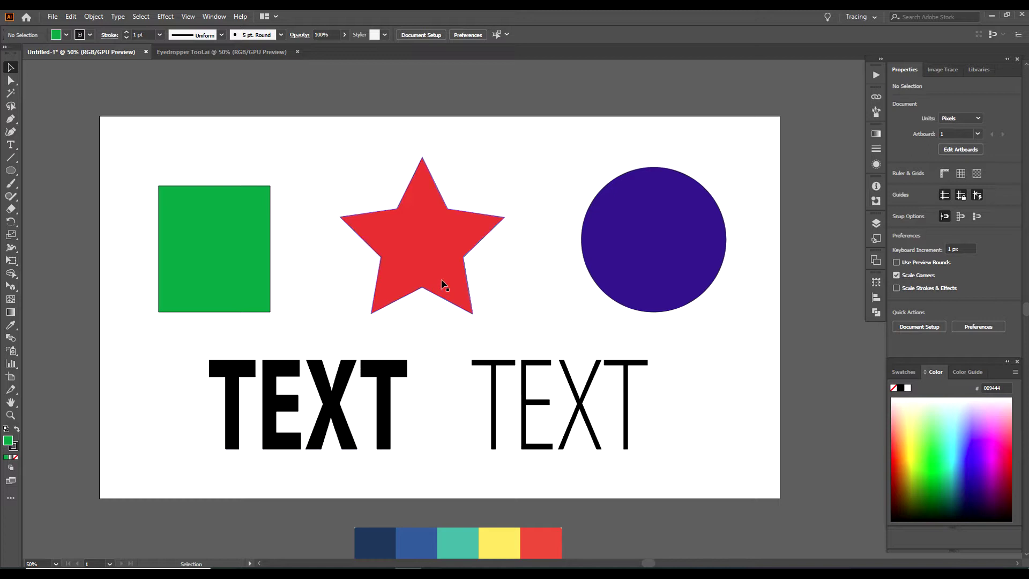
- Sample the green square's and purple circle's colours onto the red star, undoing each
click(442, 252)
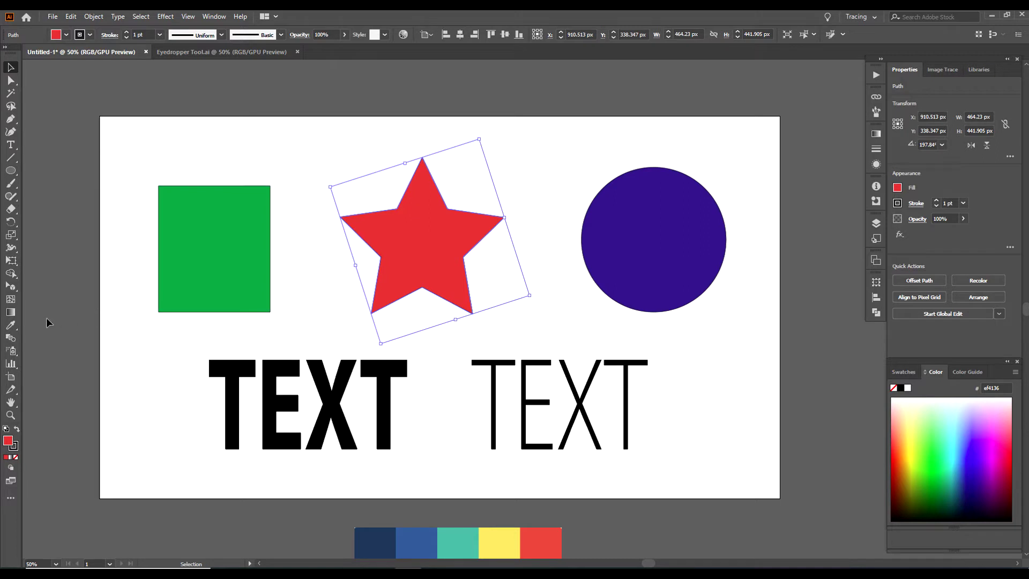
click(16, 324)
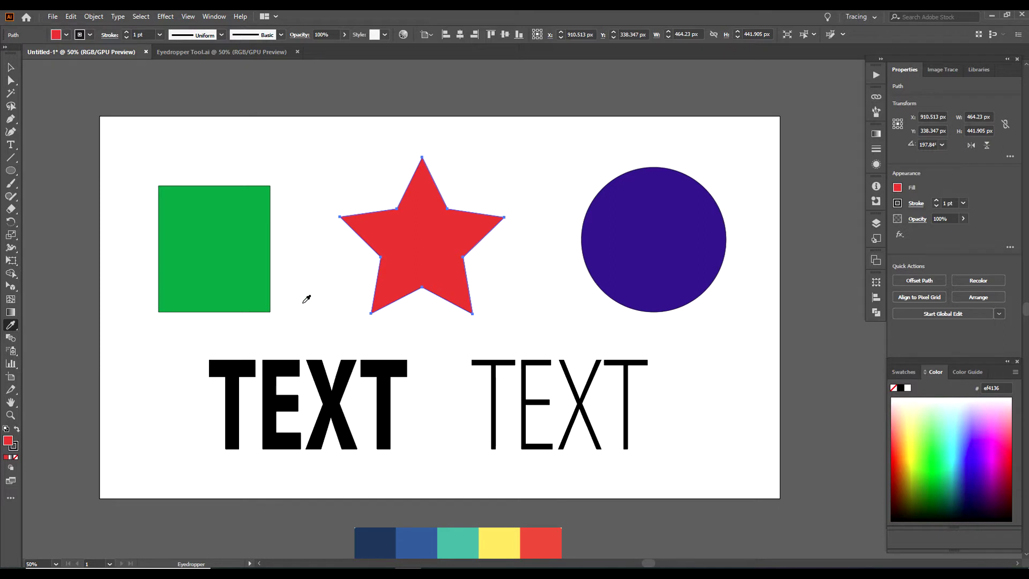
click(239, 255)
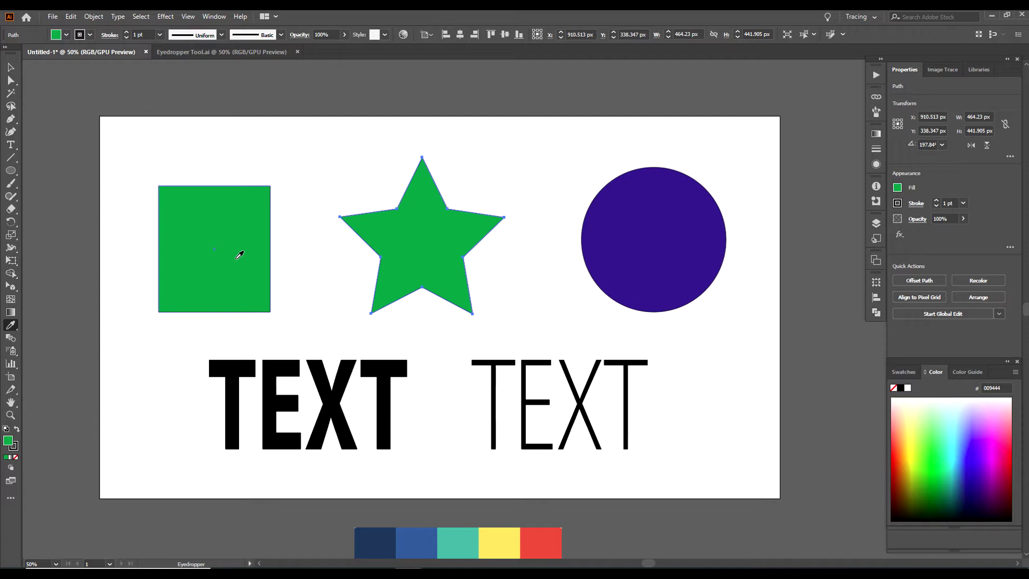
key(ctrl+z)
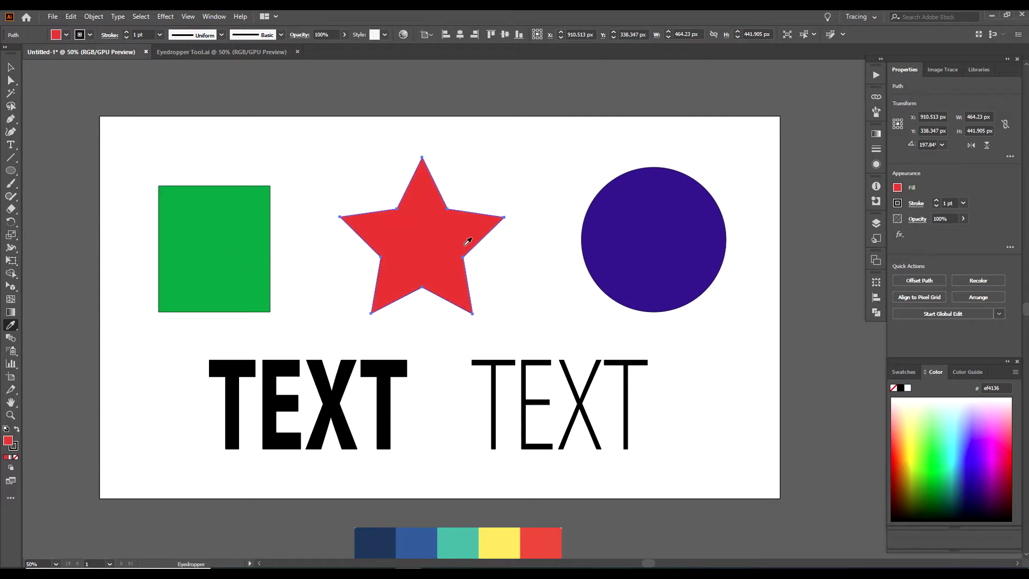
click(633, 251)
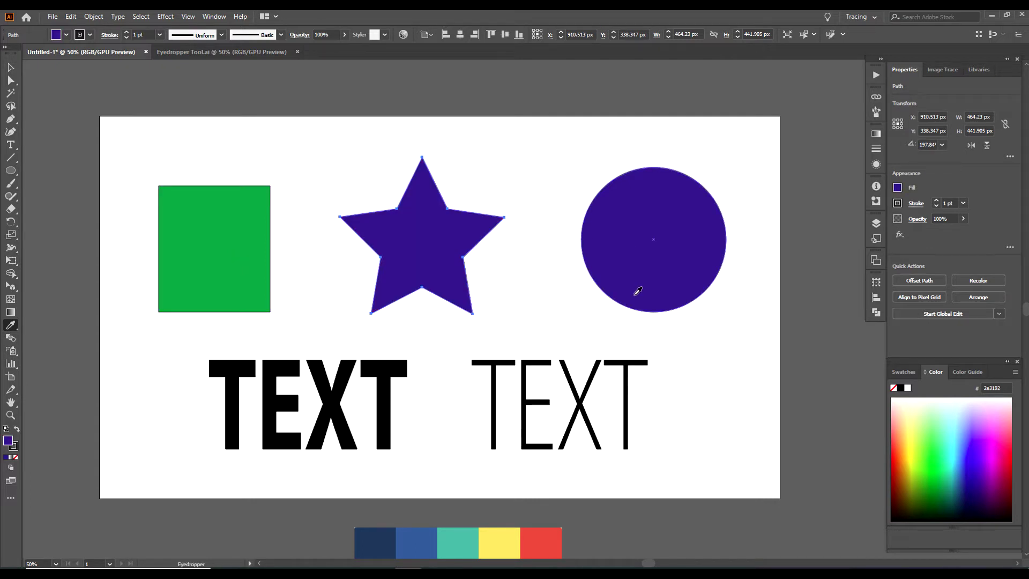
key(ctrl+z)
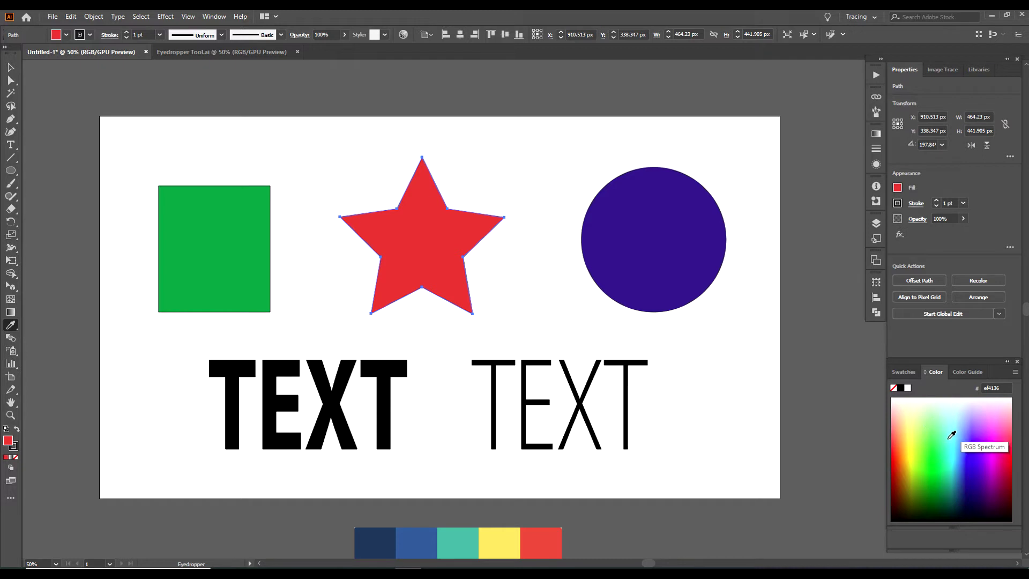
- Try light green, purple, magenta and pale yellow from the spectrum, settling on light orange ffc37f
click(923, 437)
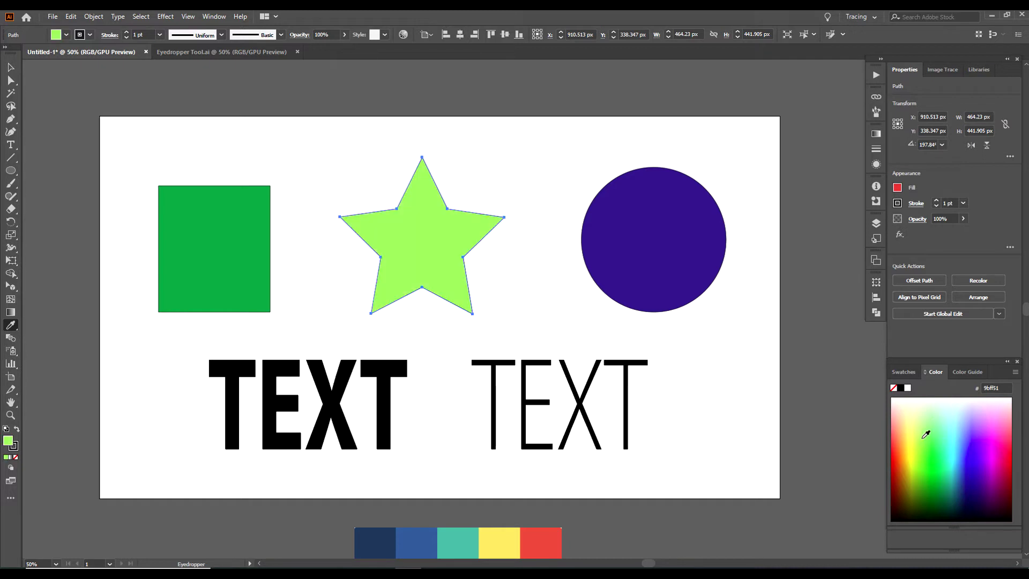
click(977, 436)
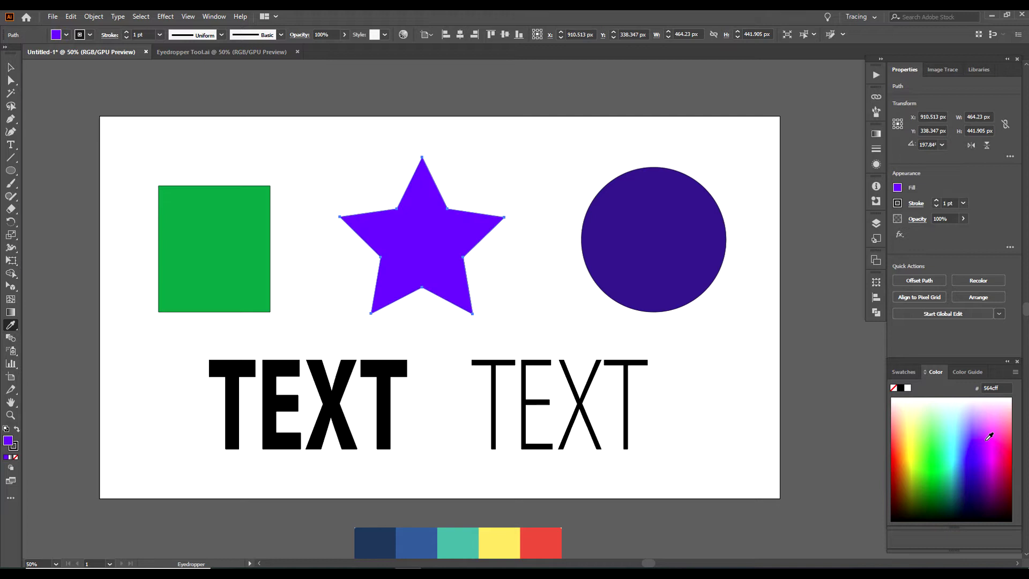
click(997, 438)
click(913, 425)
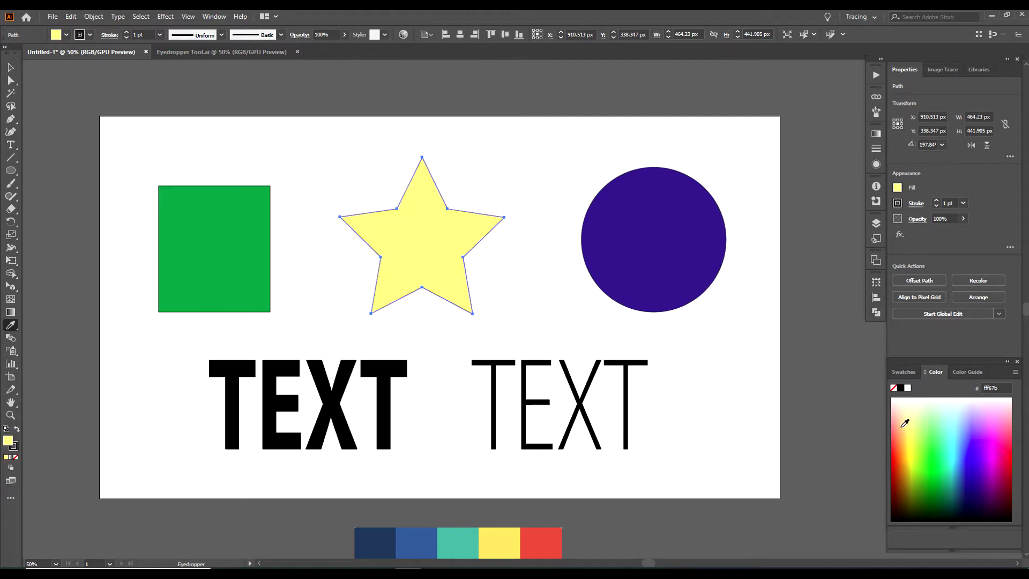
click(904, 422)
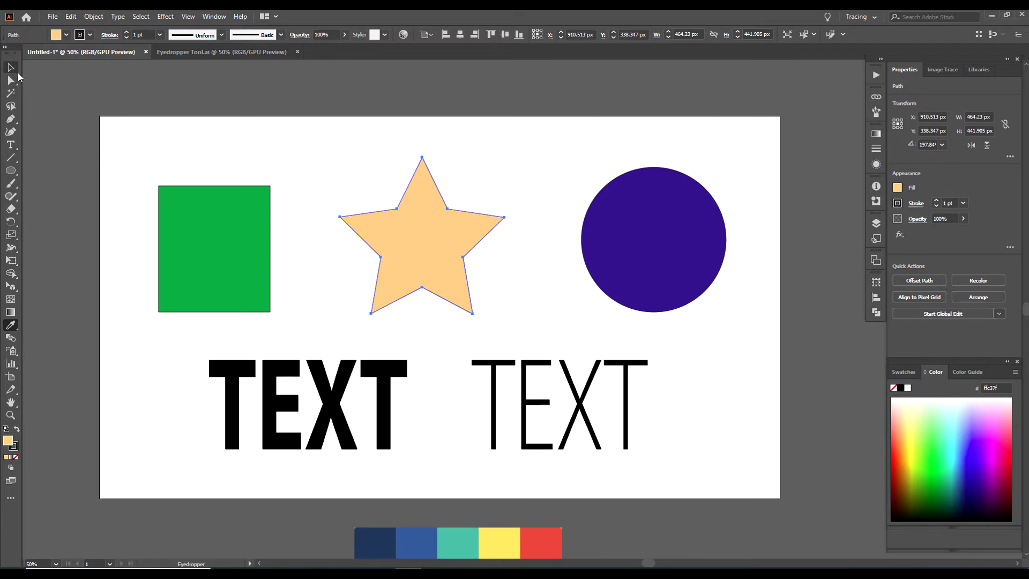
- Move the colour palette image up to the artboard's lower edge
click(11, 67)
click(324, 321)
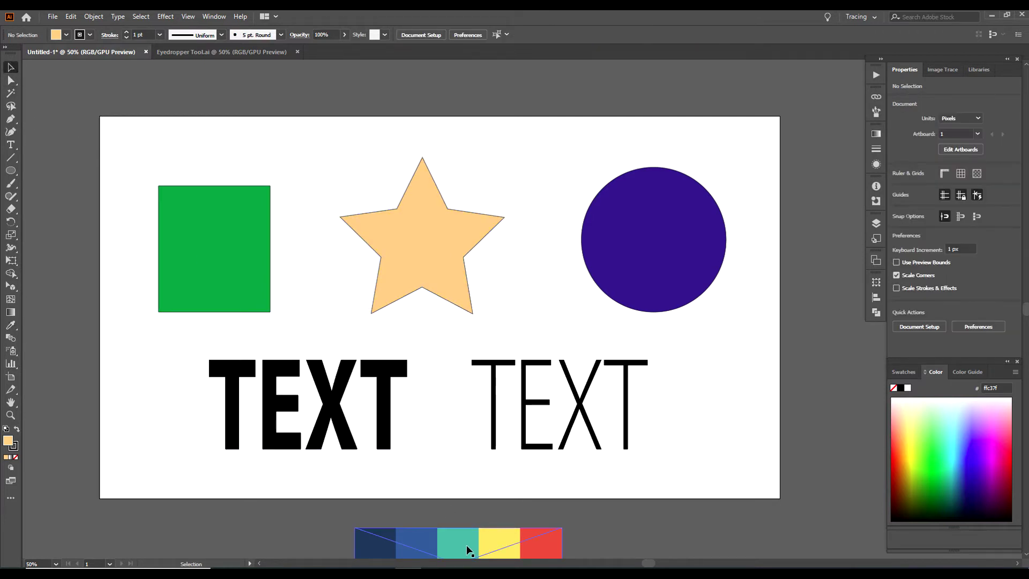
drag(482, 543, 478, 498)
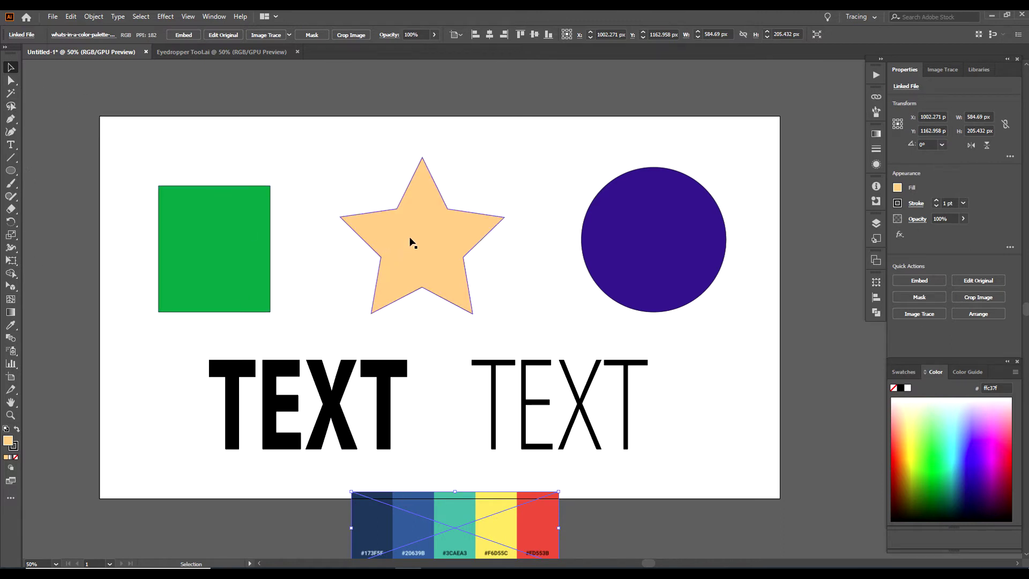
- Sample palette teal, red, blue and dark navy onto the star, finishing on yellow
click(425, 240)
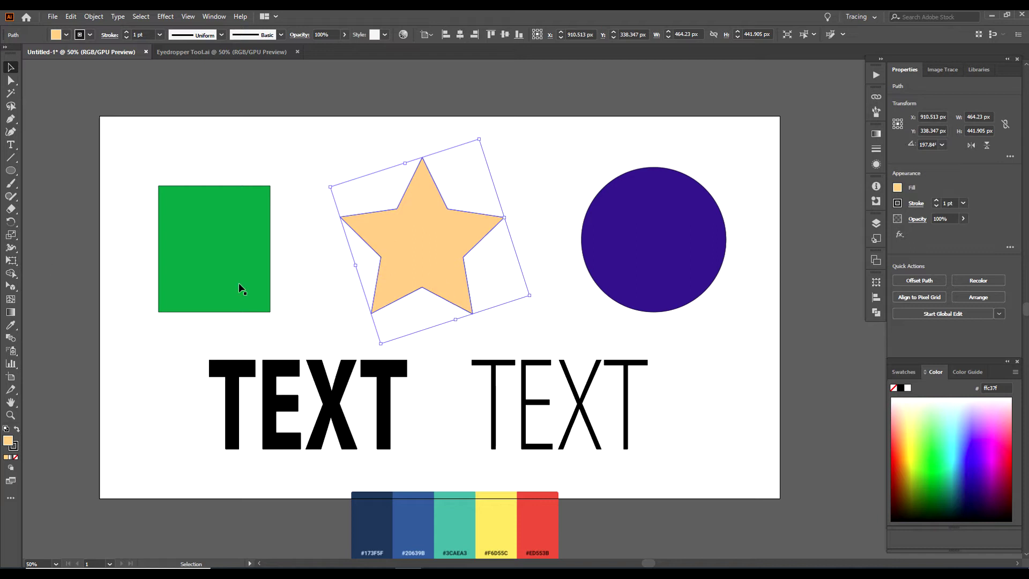
click(10, 328)
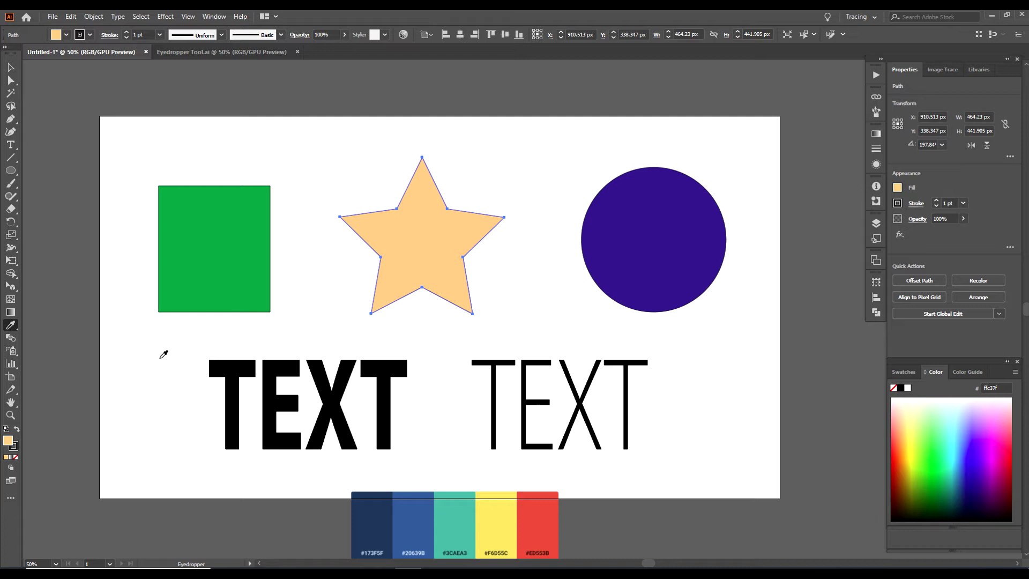
click(459, 515)
click(501, 509)
click(520, 512)
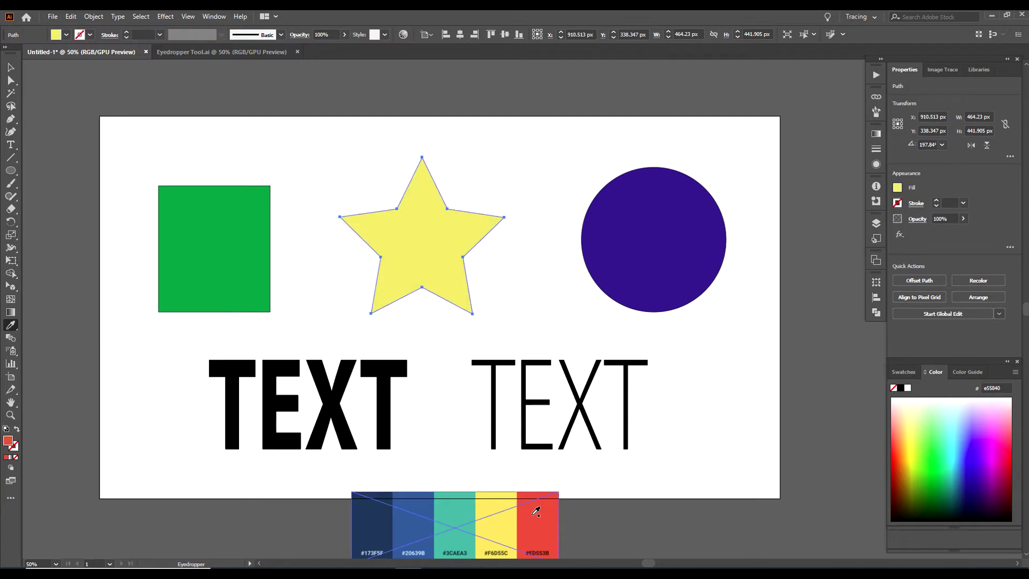
click(425, 502)
click(384, 508)
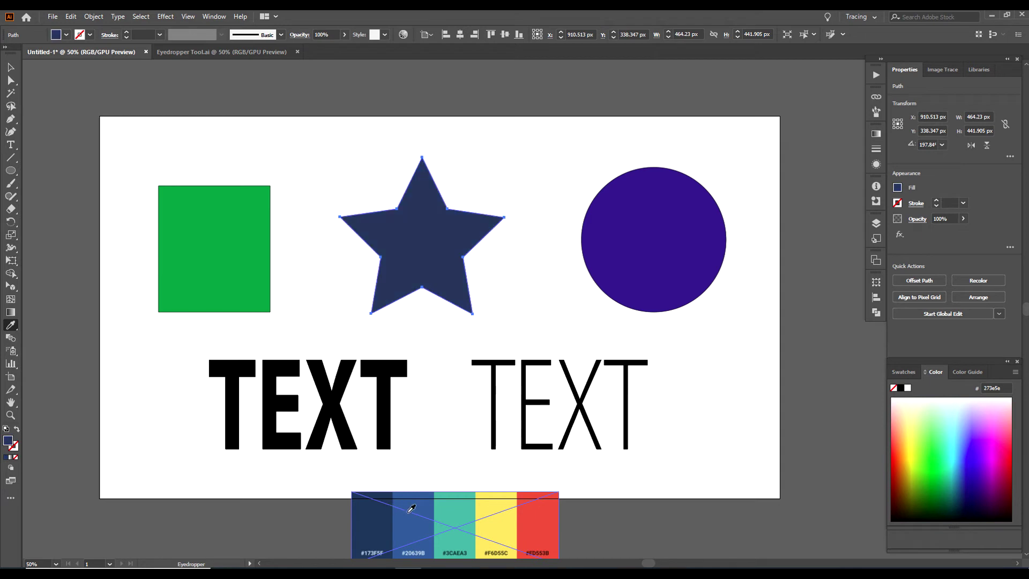
click(430, 503)
click(462, 504)
click(493, 508)
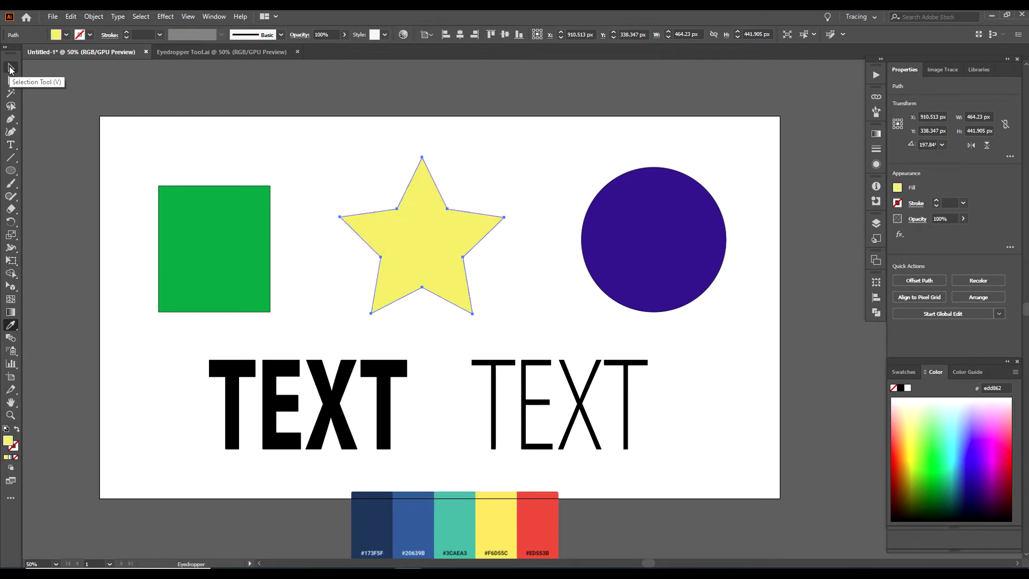
click(11, 67)
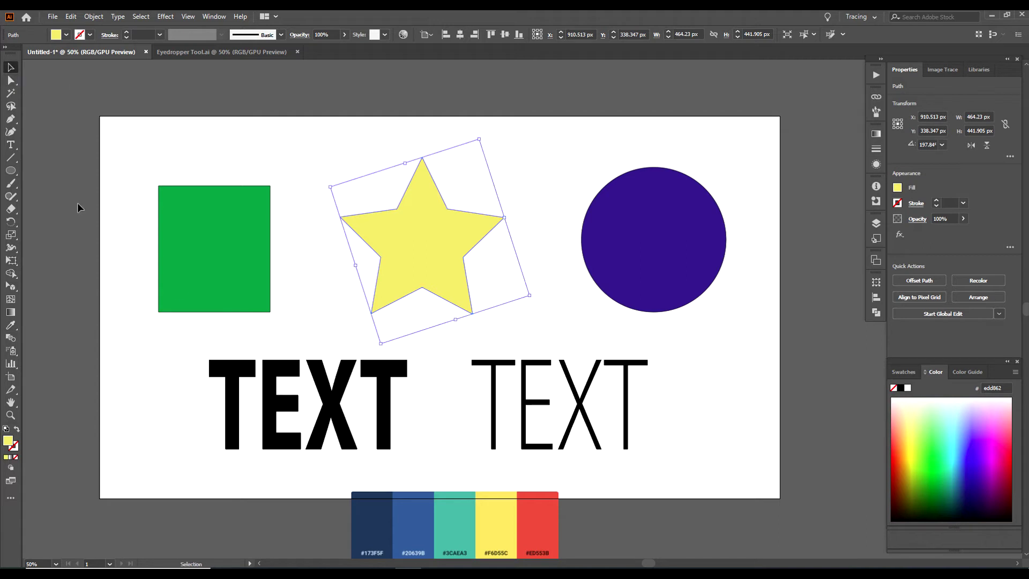
- Copy the bold TEXT's style onto the thin TEXT with the Eyedropper, then undo it
click(296, 300)
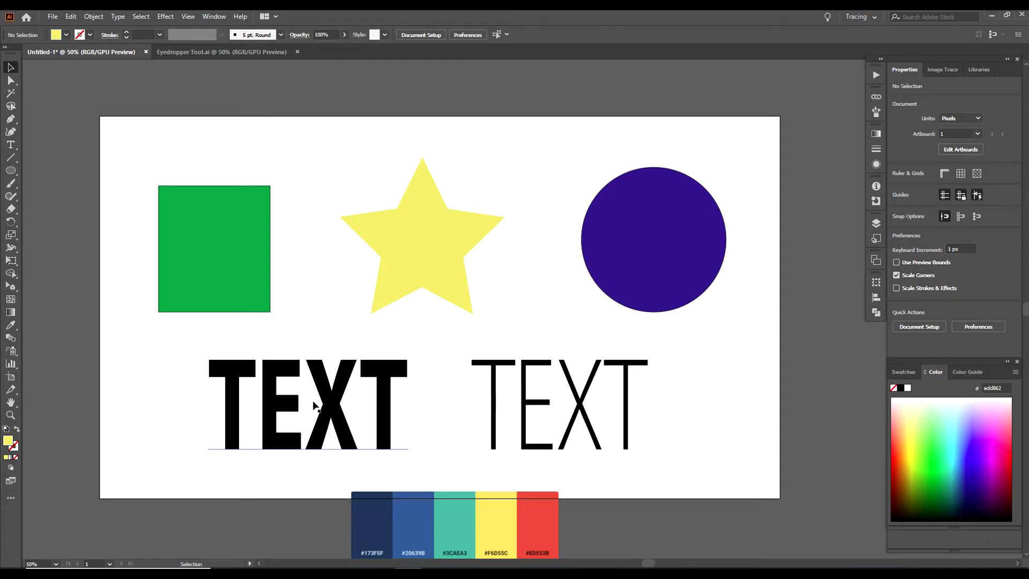
click(493, 366)
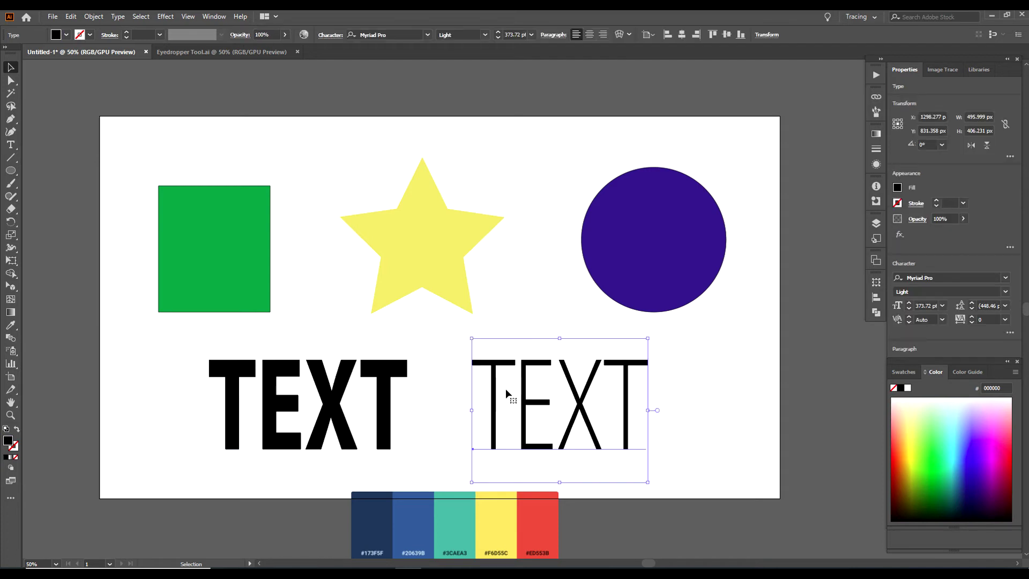
click(10, 326)
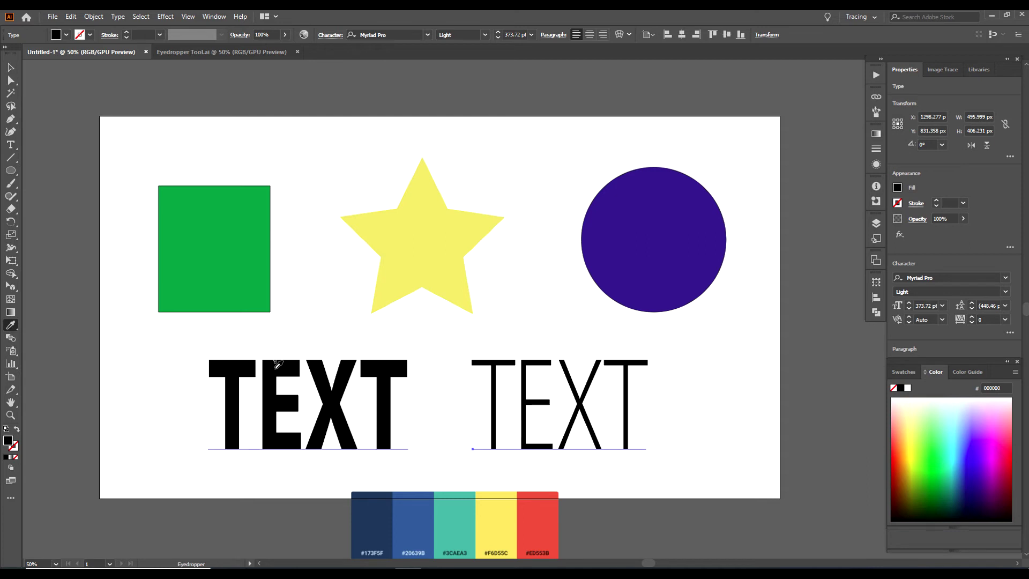
click(274, 366)
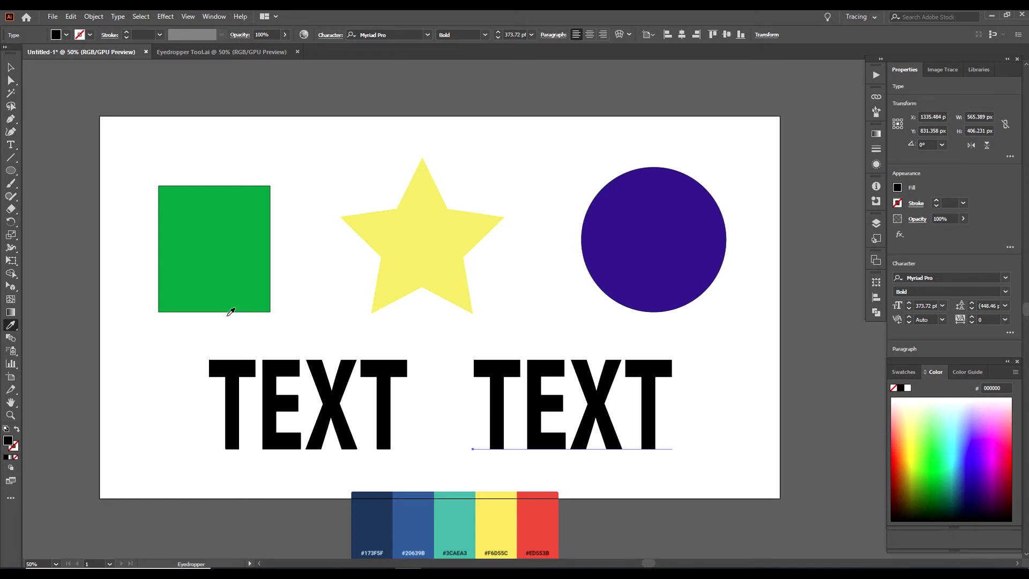
key(ctrl+z)
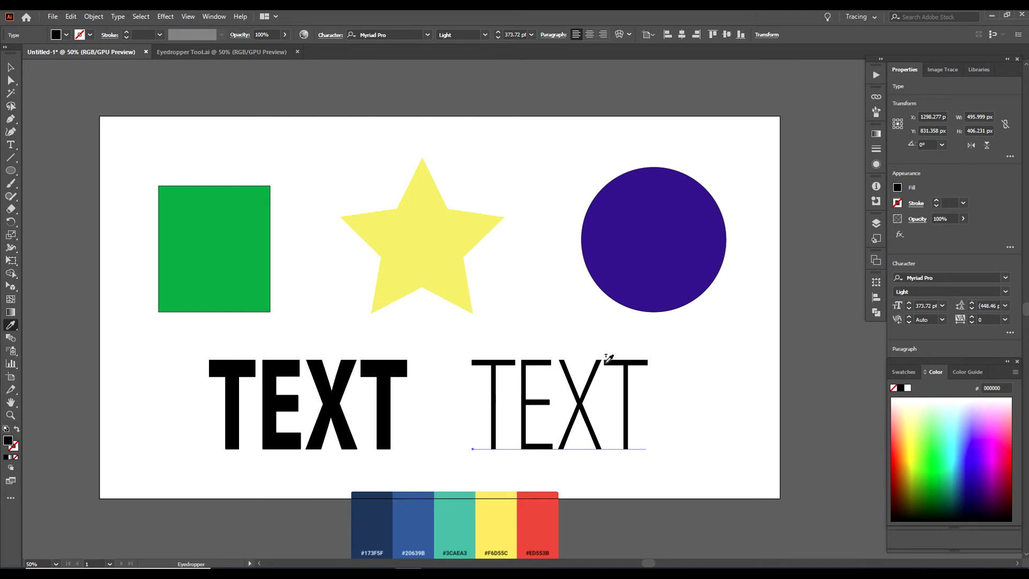
- Recolour the thin TEXT with purple, green, brown b25a00 and palette swatches, ending on red
click(670, 247)
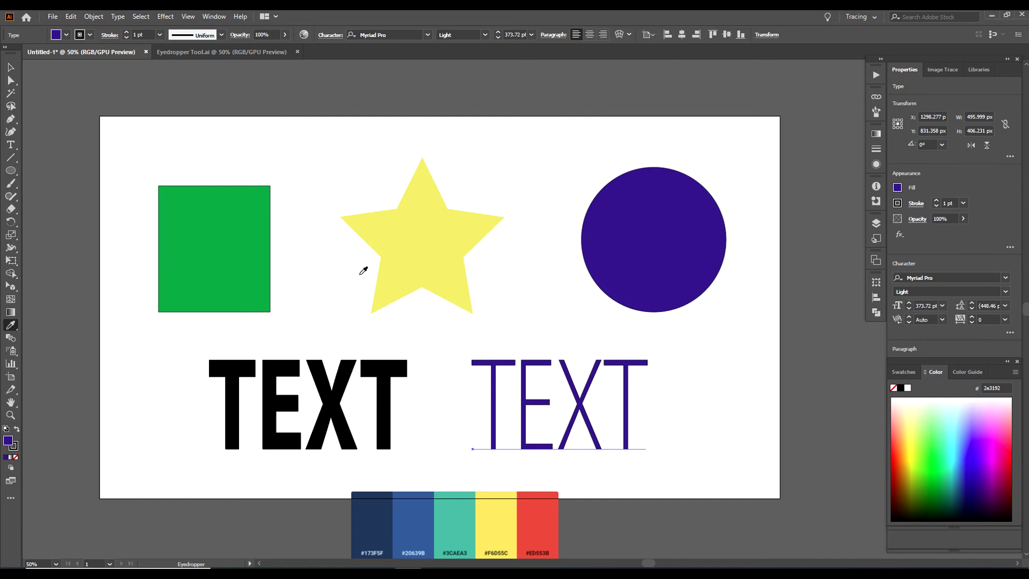
click(251, 225)
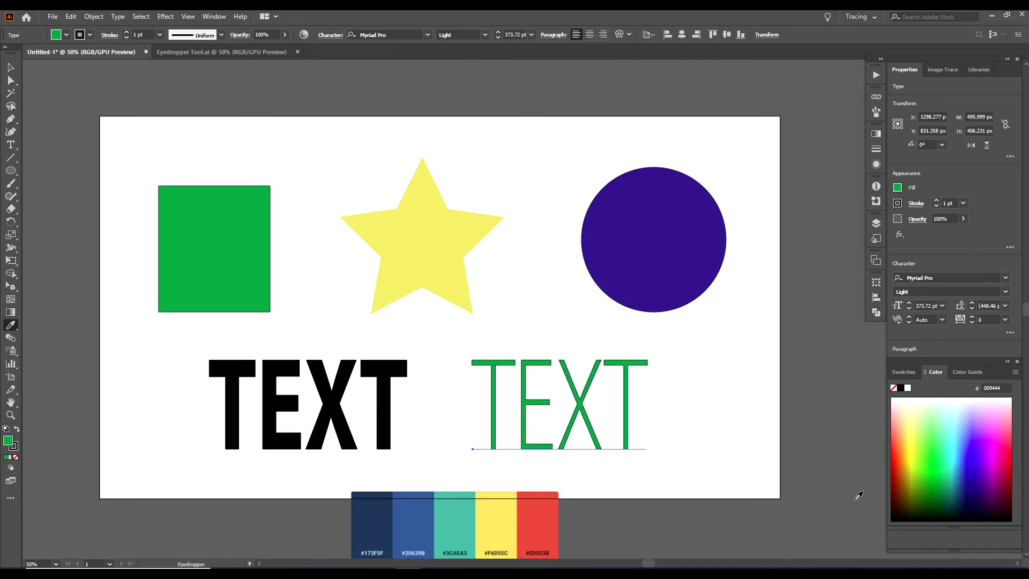
click(903, 474)
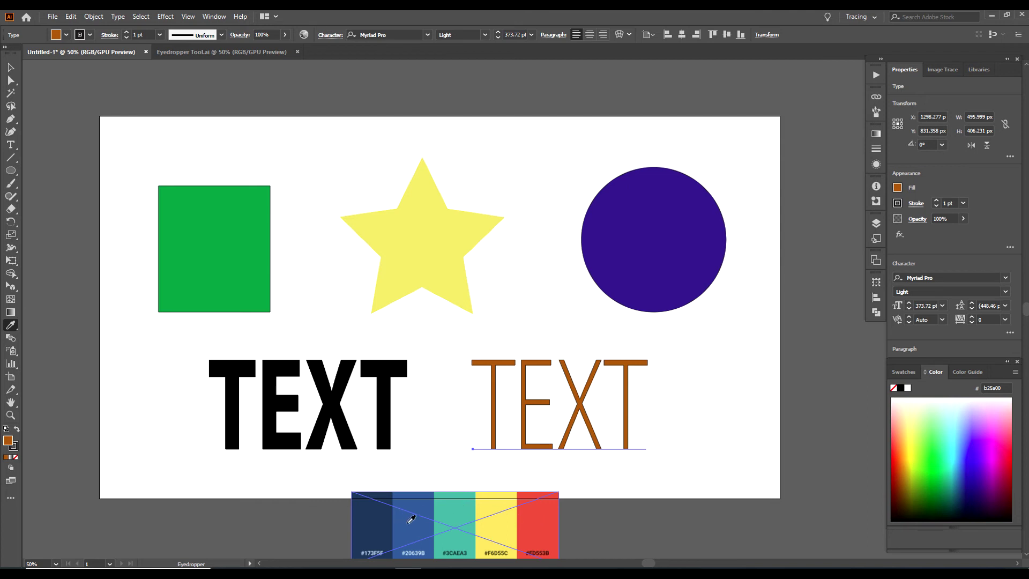
click(381, 522)
click(407, 522)
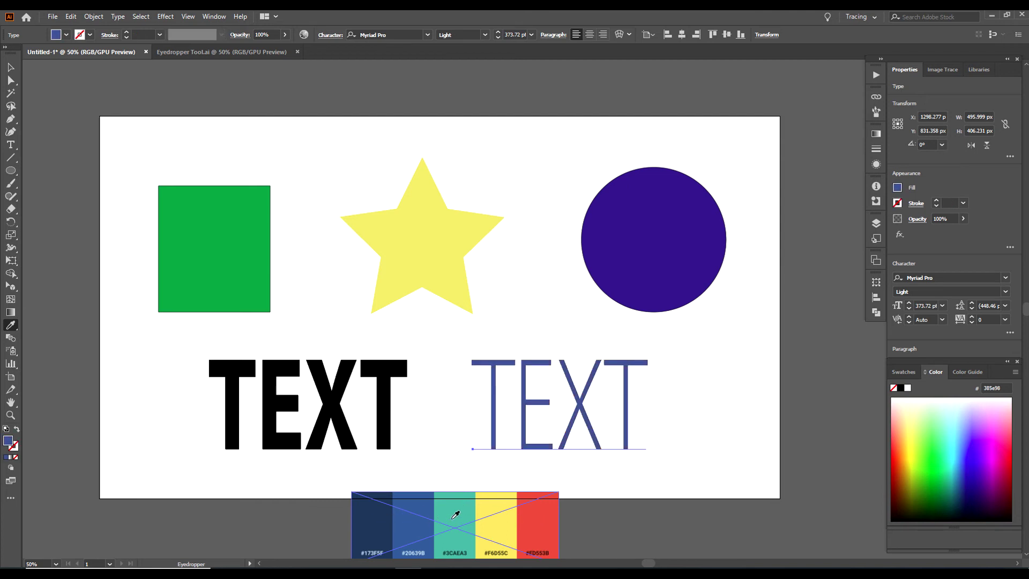
click(460, 509)
click(508, 516)
click(532, 517)
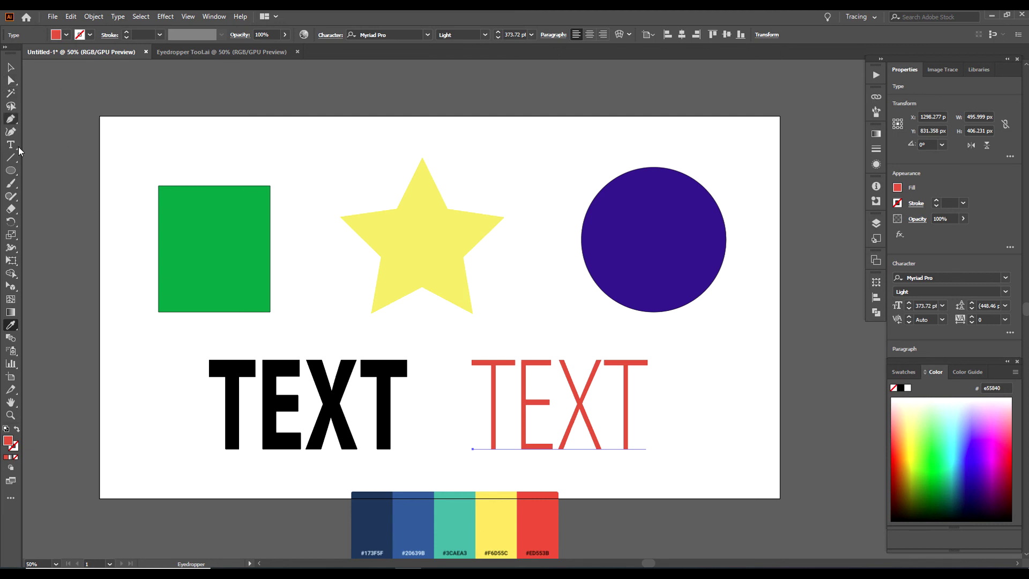
- Accept the Eyedropper Options, then sample square, star and circle onto the thin TEXT, ending purple with 1 pt stroke
double_click(11, 326)
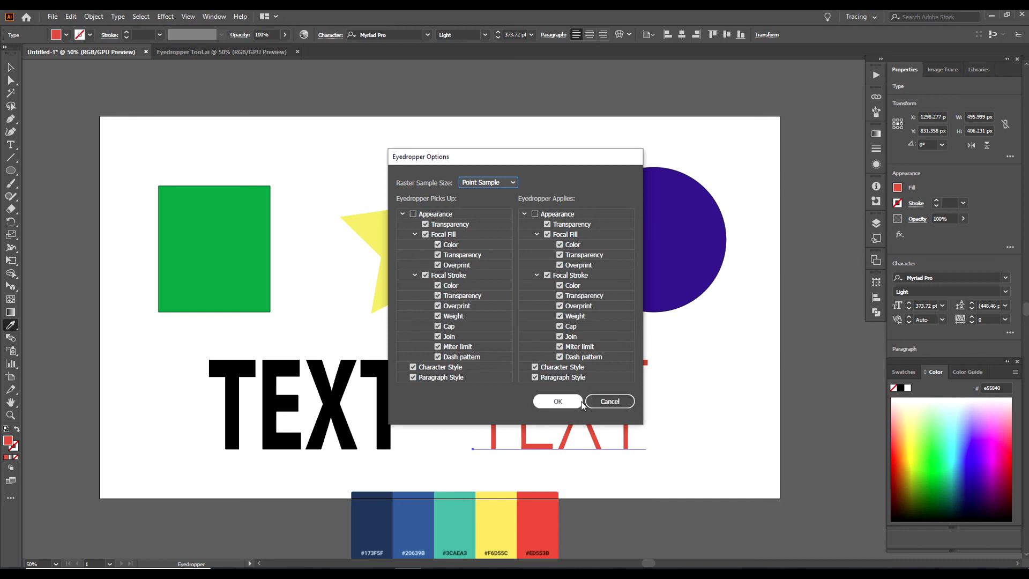
click(610, 401)
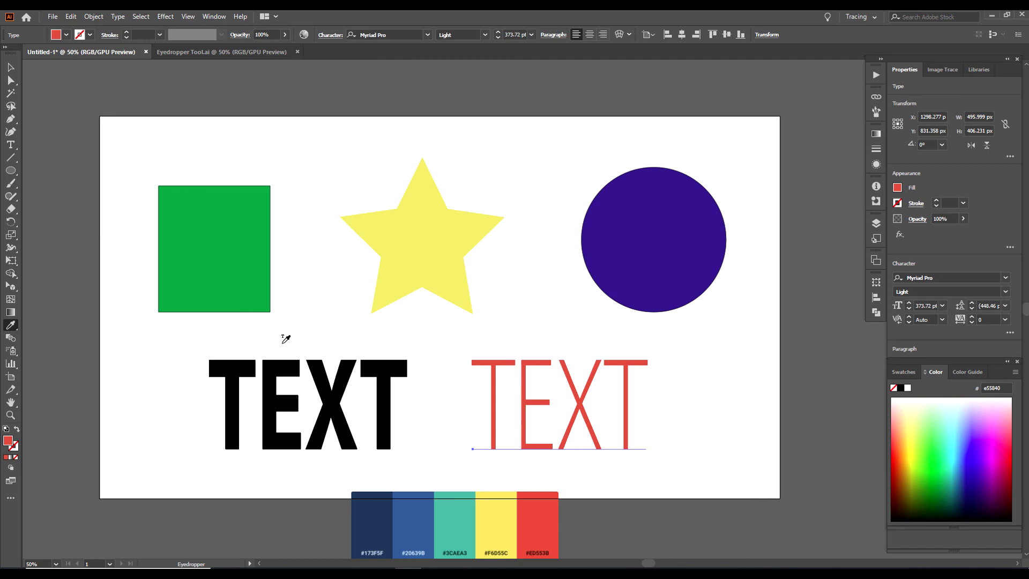
click(229, 244)
click(428, 214)
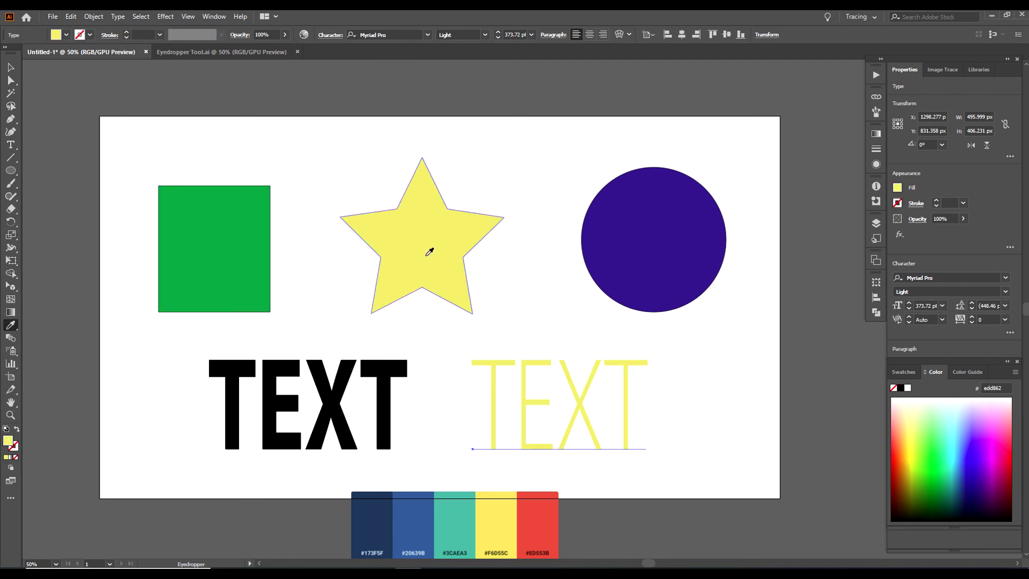
click(613, 255)
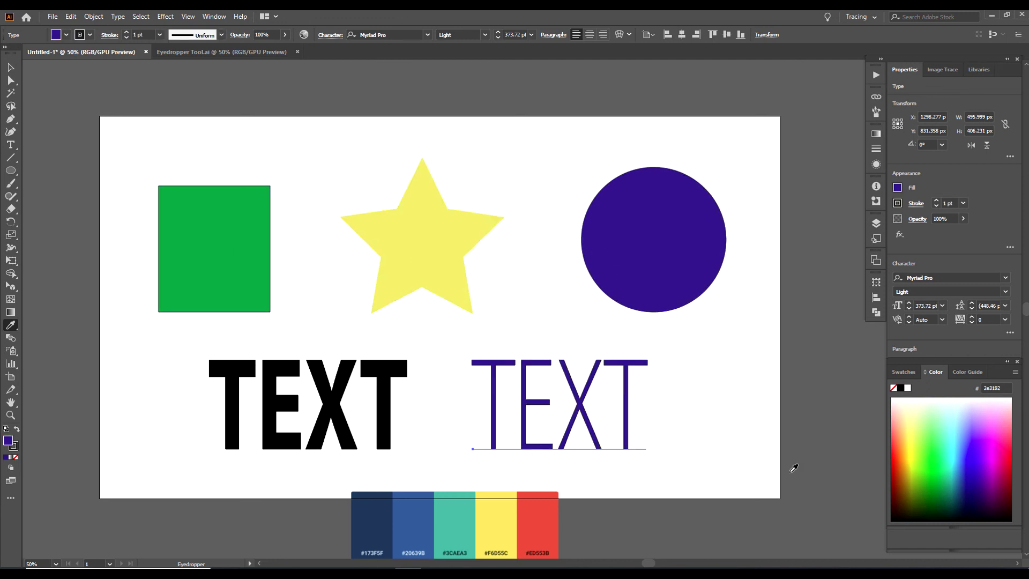